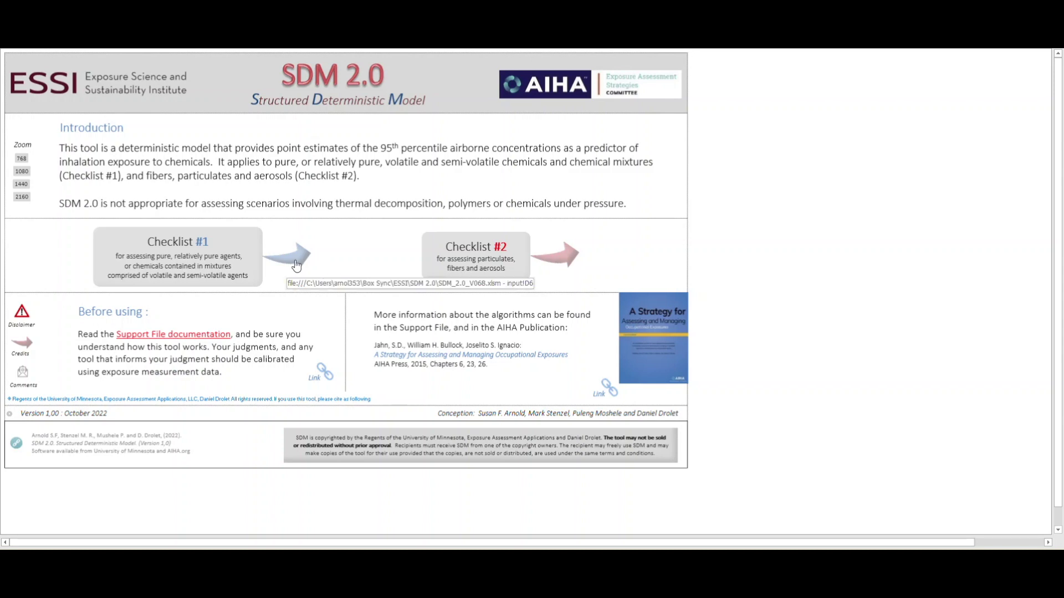
Step: Open Checklist #1, name the scenario "Task 1" and enter the user's name
{"action": "left_click", "coordinate": [296, 263]}
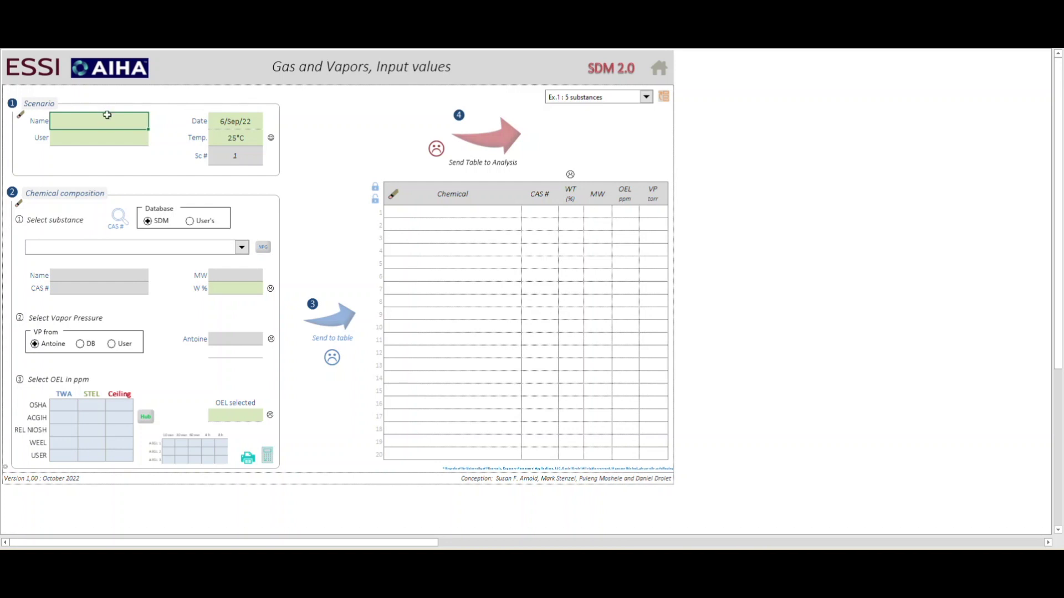
{"action": "type", "text": "Task 1"}
{"action": "left_click", "coordinate": [106, 142]}
{"action": "type", "text": "S "}
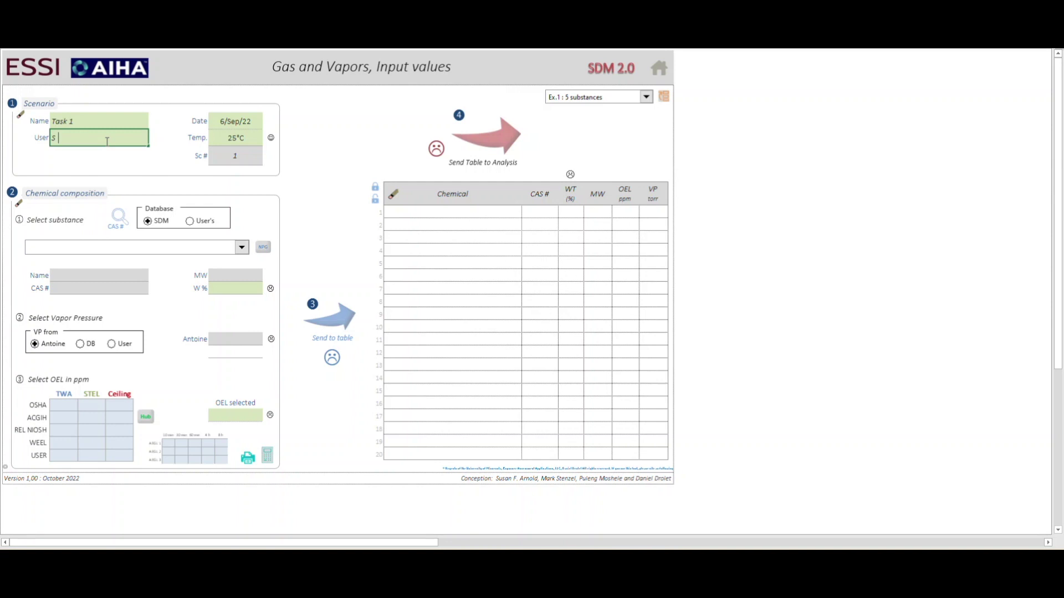
{"action": "type", "text": "Arnold"}
{"action": "key", "text": "Tab"}
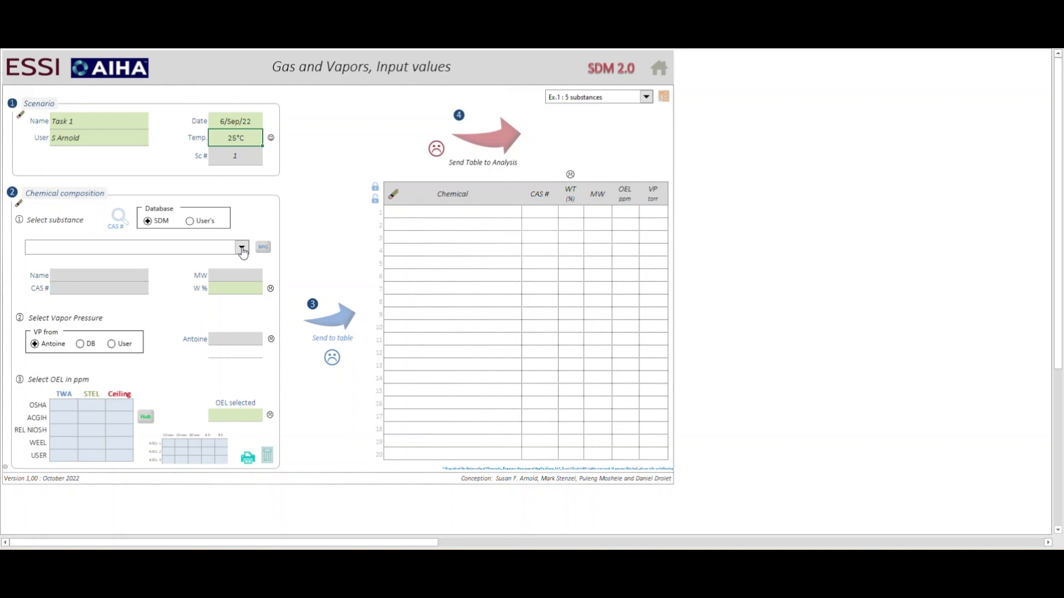
Step: Select Toluene from the SDM database as the substance for the chemical composition
{"action": "left_click", "coordinate": [242, 249]}
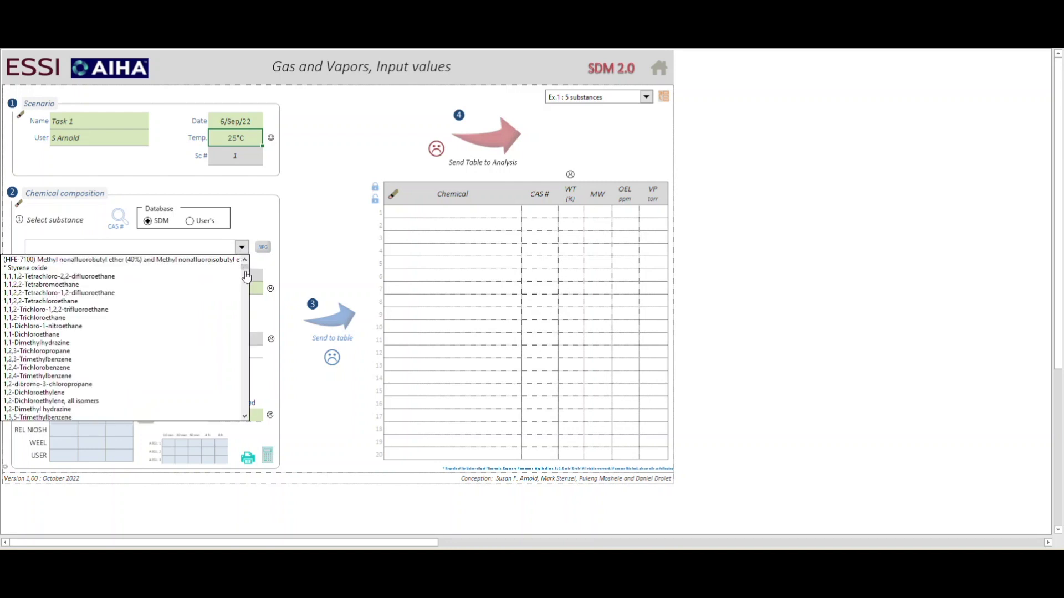
{"action": "left_click_drag", "start_coordinate": [246, 276], "coordinate": [242, 409]}
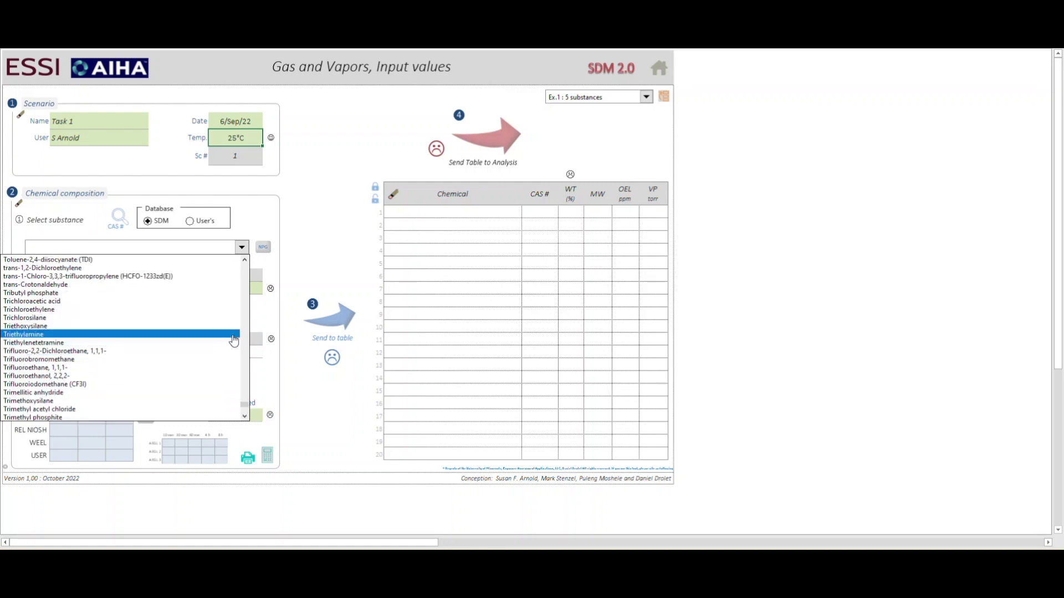
{"action": "left_click", "coordinate": [245, 260]}
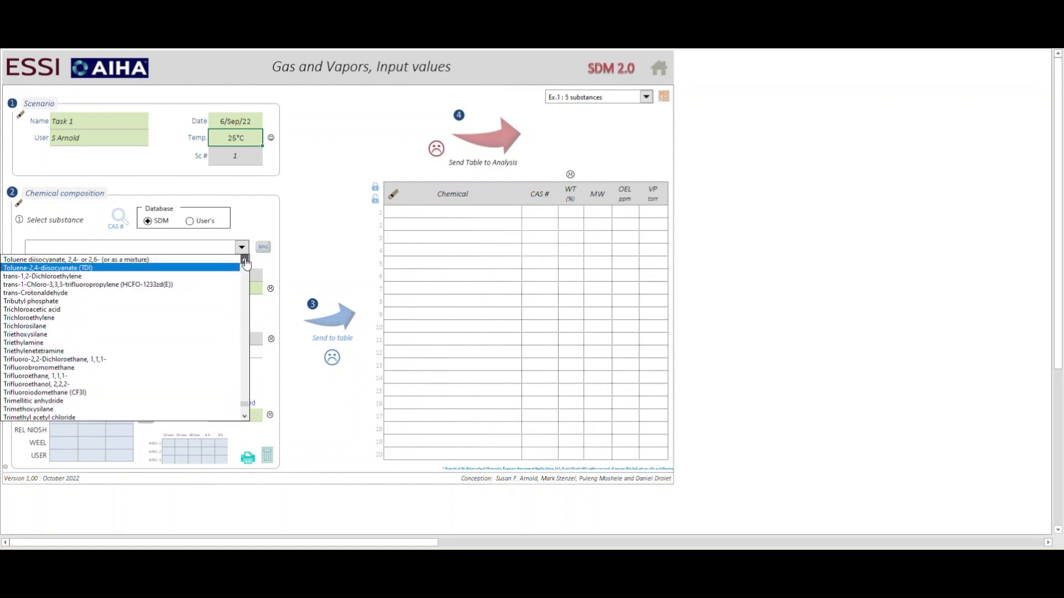
{"action": "left_click", "coordinate": [245, 260]}
{"action": "left_click", "coordinate": [245, 259]}
{"action": "left_click", "coordinate": [244, 260]}
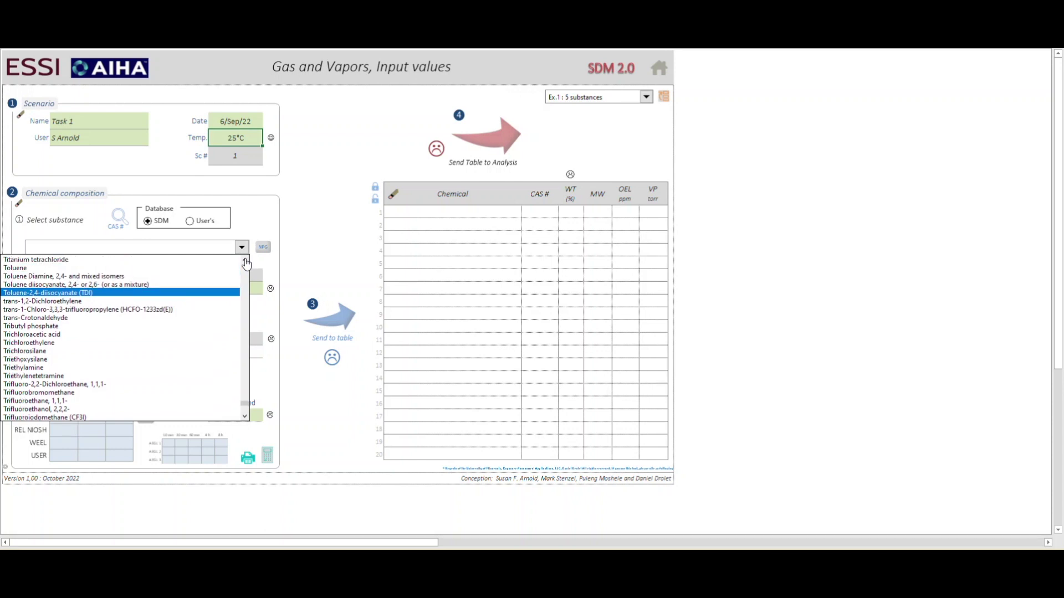
{"action": "left_click", "coordinate": [203, 267]}
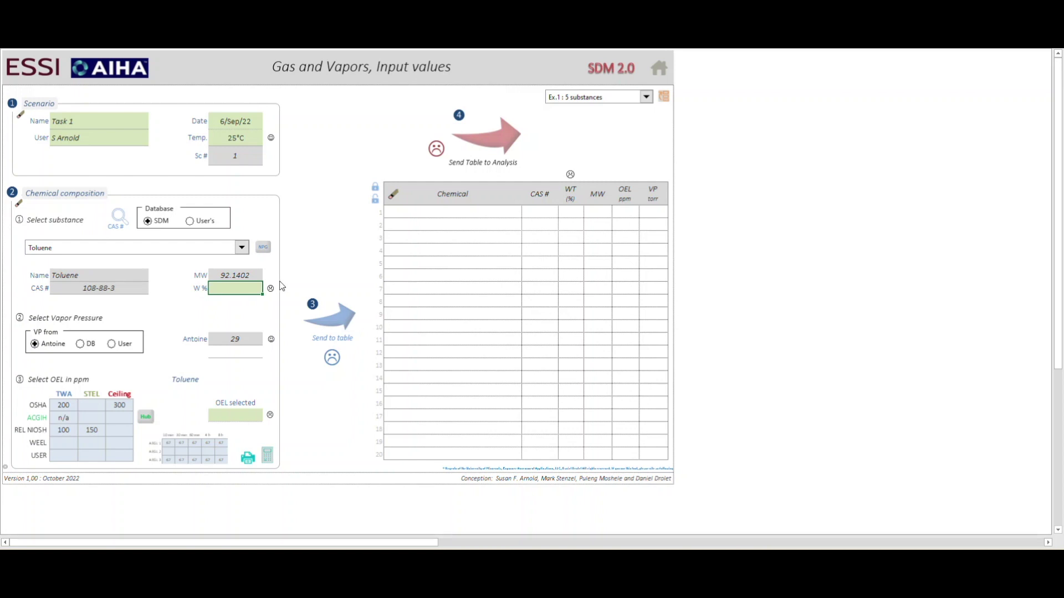
Step: Set toluene's weight percent to 100 and use a User vapor pressure of 28
{"action": "type", "text": "100"}
{"action": "key", "text": "Return"}
{"action": "left_click", "coordinate": [81, 344]}
{"action": "left_click", "coordinate": [111, 345]}
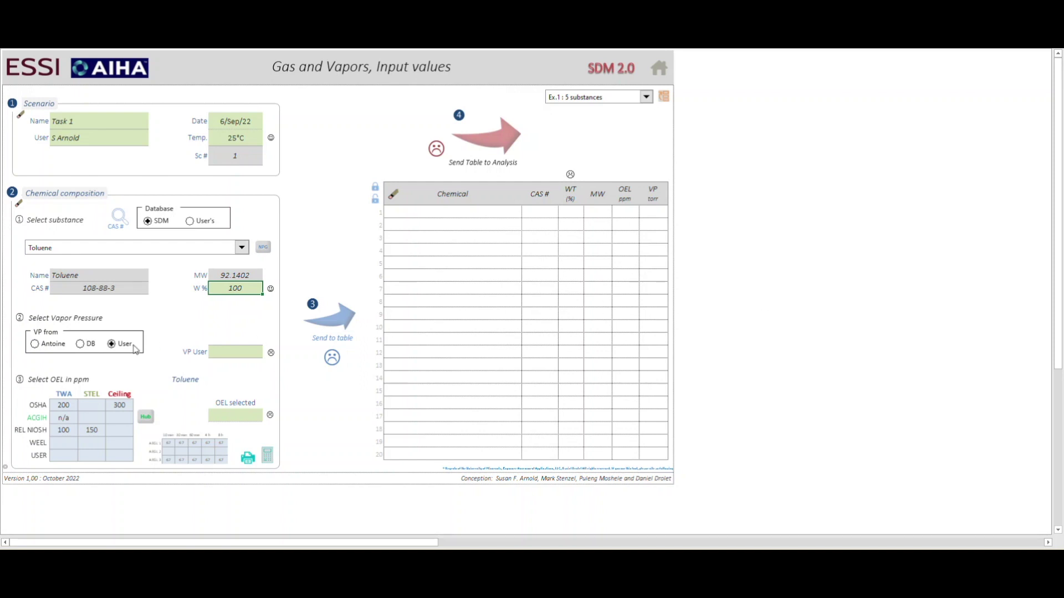
{"action": "left_click", "coordinate": [218, 349]}
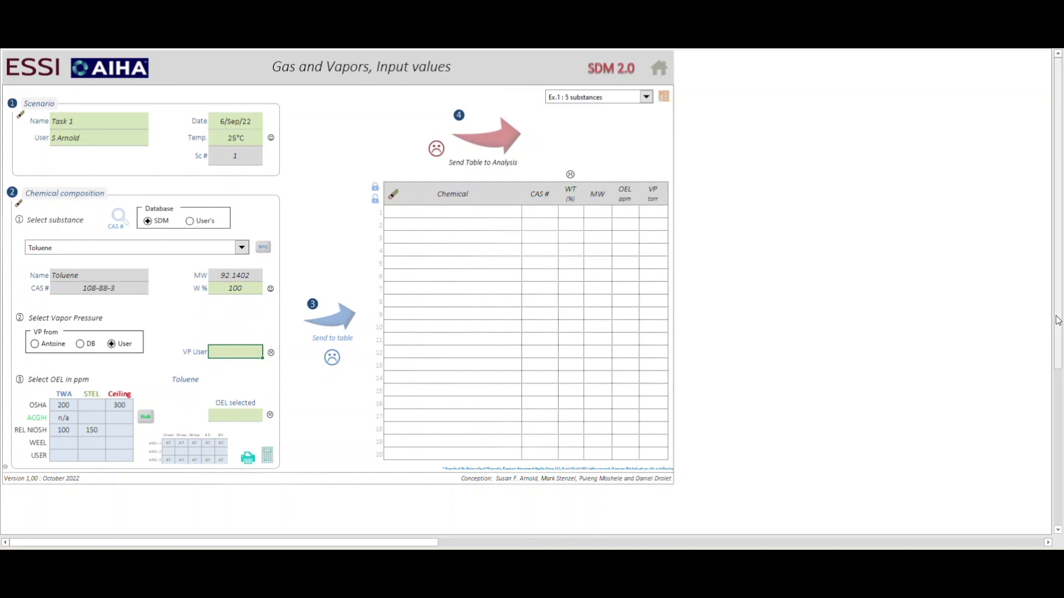
{"action": "type", "text": "28"}
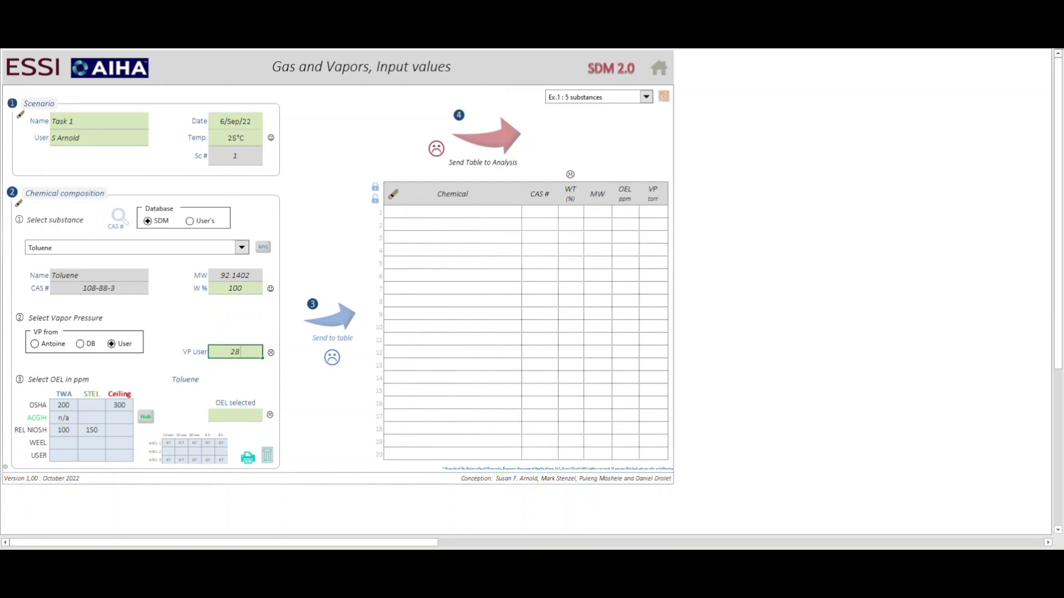
{"action": "key", "text": "Return"}
{"action": "key", "text": "F2"}
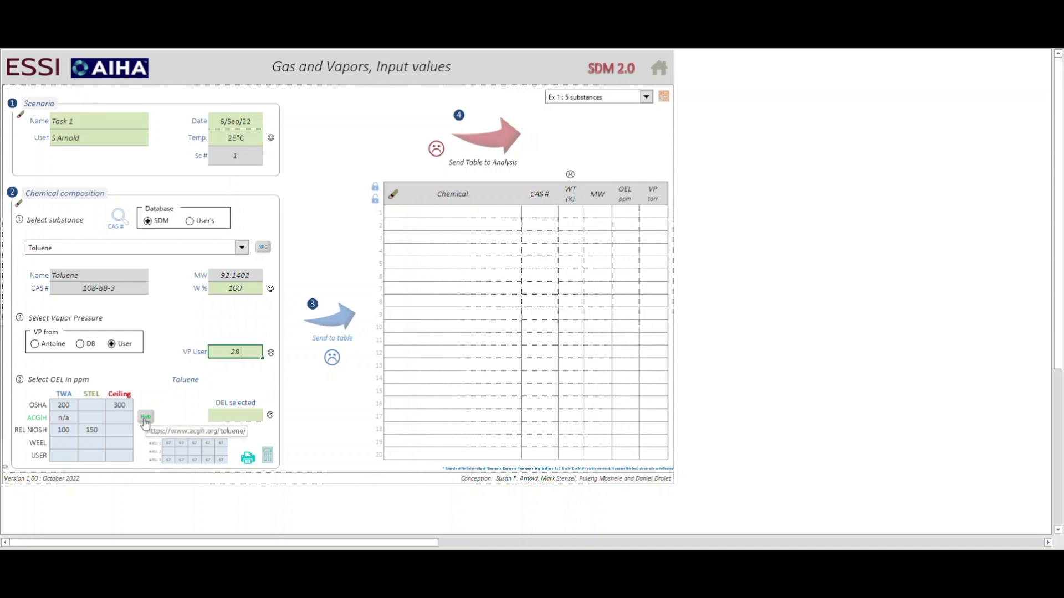
Step: Look up toluene on the ACGIH website and set the selected OEL to 20 ppm
{"action": "left_click", "coordinate": [146, 418]}
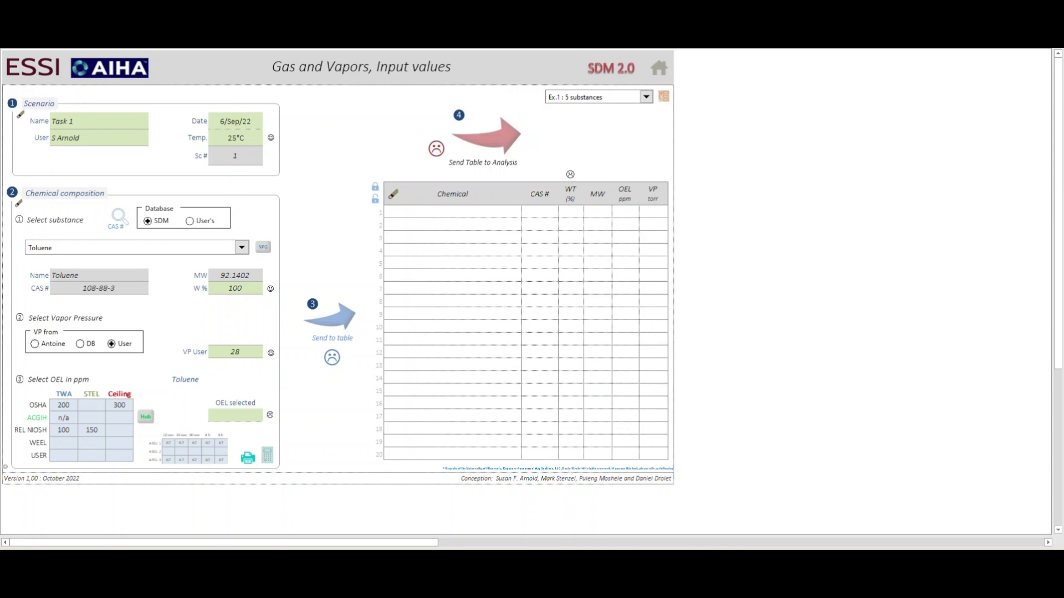
{"action": "left_click", "coordinate": [235, 352]}
{"action": "left_click", "coordinate": [244, 415]}
{"action": "left_click", "coordinate": [244, 415]}
{"action": "type", "text": "20"}
Step: Send the toluene entry to the chemical table and transfer the table to the analysis
{"action": "left_click", "coordinate": [340, 323]}
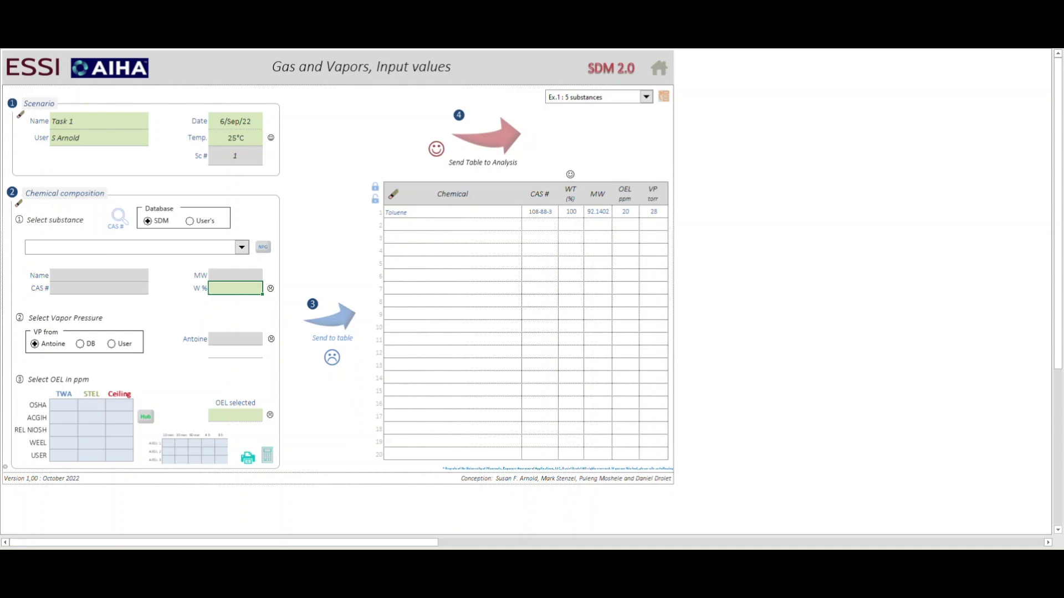
{"action": "left_click", "coordinate": [503, 144]}
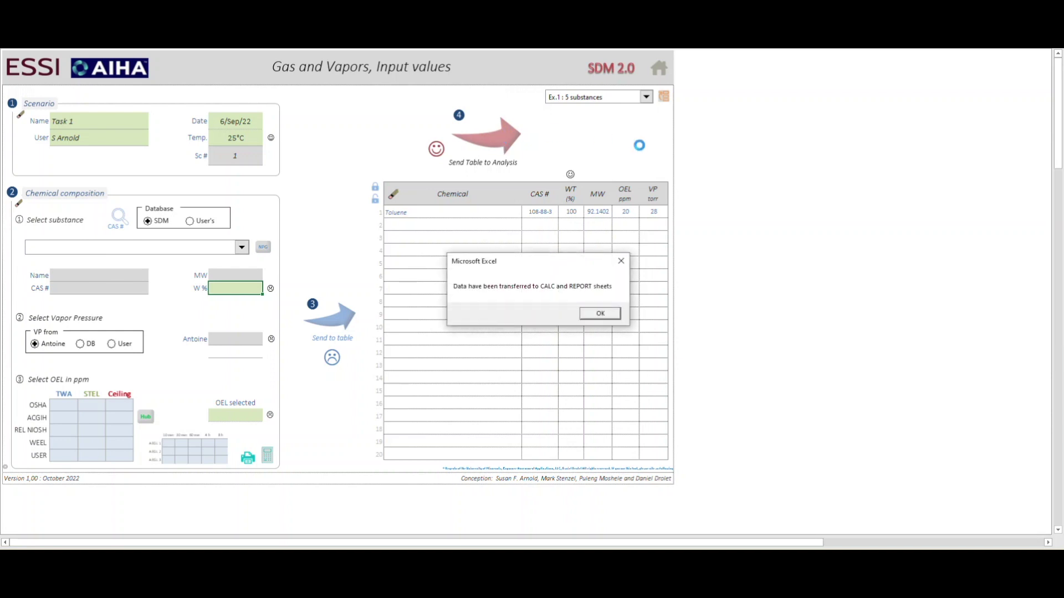
{"action": "left_click", "coordinate": [603, 316]}
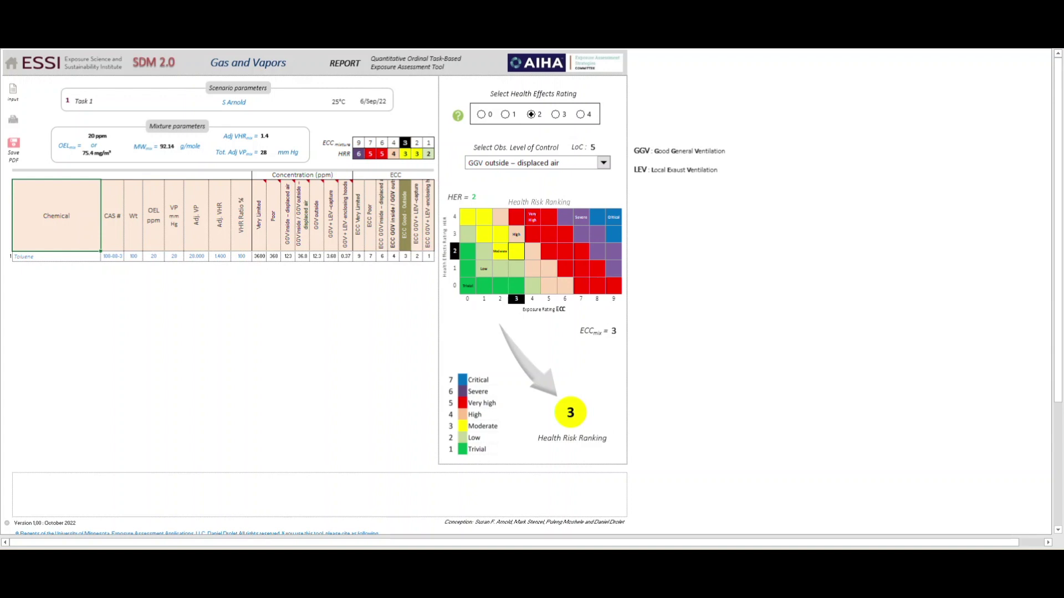
Step: Examine the observed level of control options and the concentration columns in the Gas and Vapors report
{"action": "key", "text": "ctrl"}
{"action": "key", "text": "ctrl"}
{"action": "left_click", "coordinate": [603, 163]}
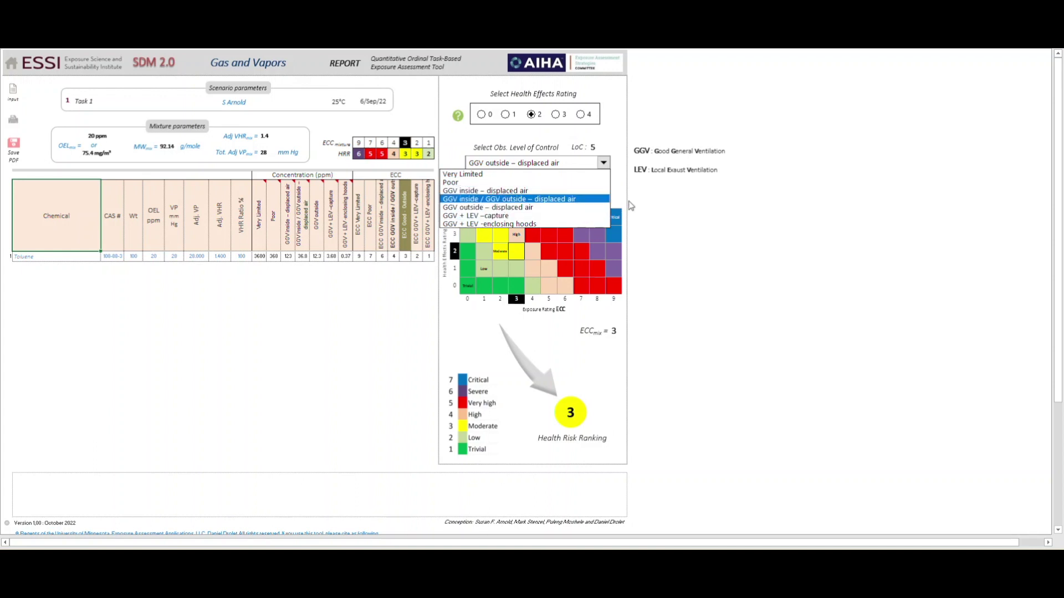
{"action": "left_click", "coordinate": [760, 213]}
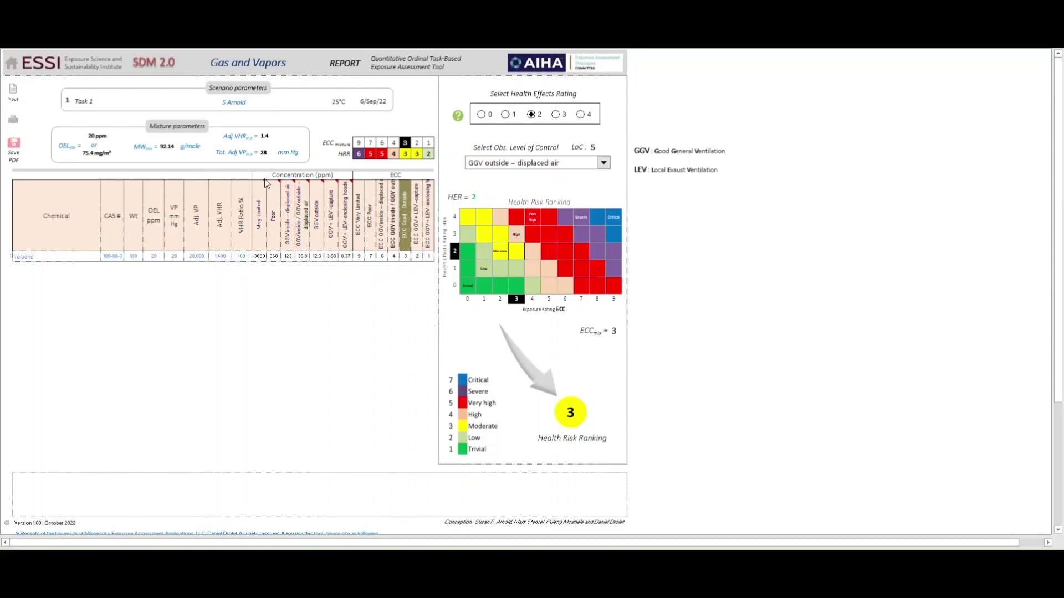
{"action": "left_click", "coordinate": [265, 183]}
Step: In Checklist #2, set the OEL concentration range to ≤ 0.1 to 0.01 mg/m³ and the observed level of control to Capture
{"action": "left_click", "coordinate": [10, 65]}
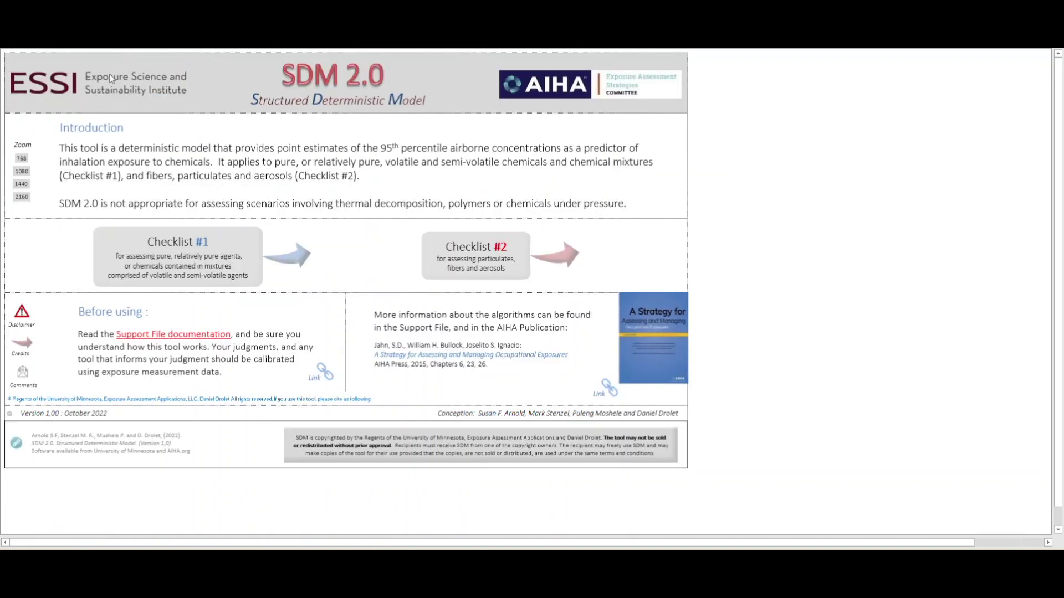
{"action": "left_click", "coordinate": [565, 261]}
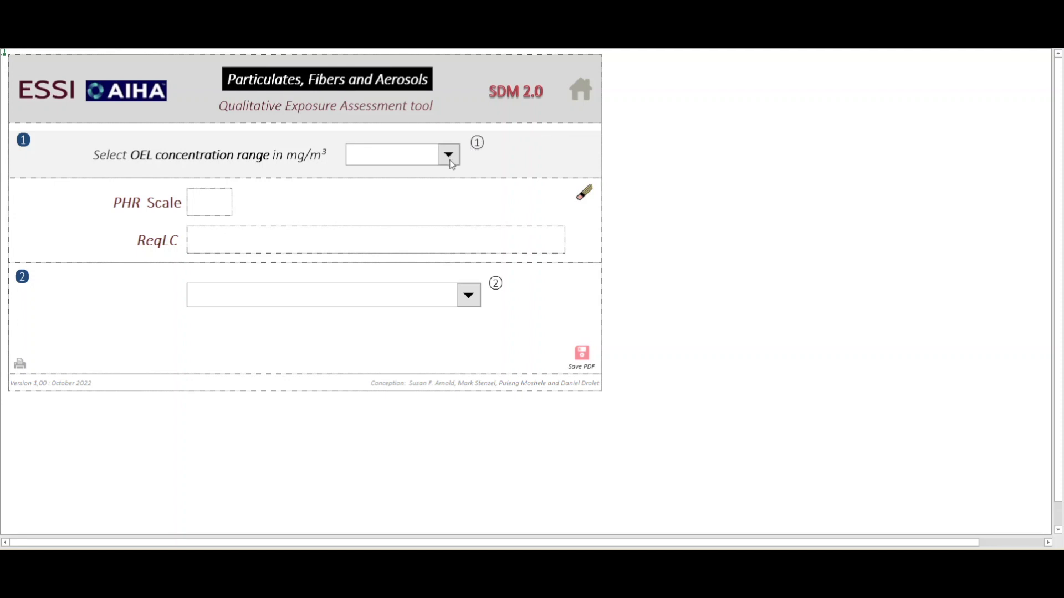
{"action": "left_click", "coordinate": [450, 156]}
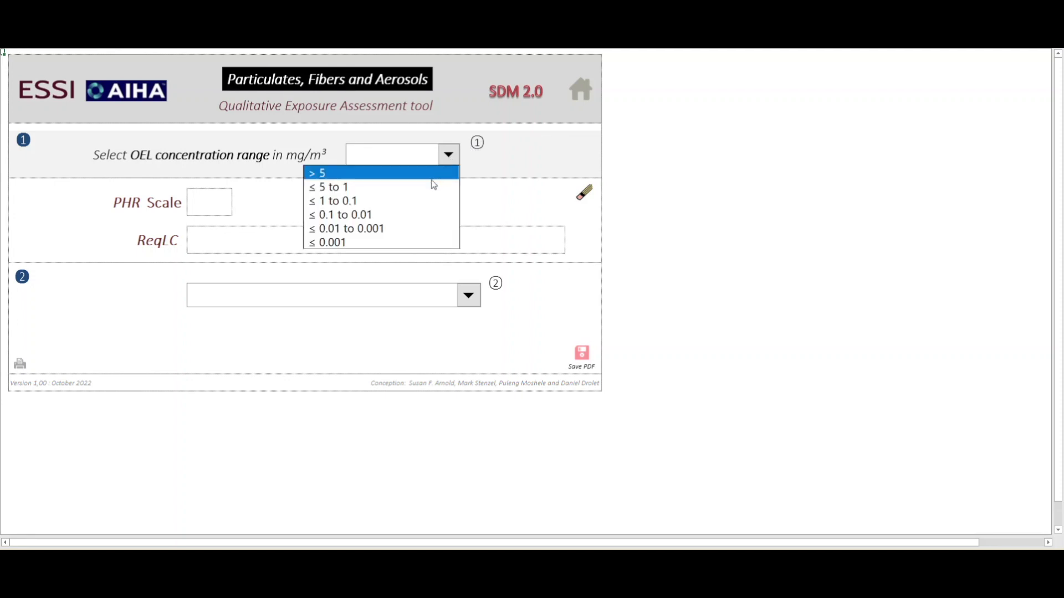
{"action": "left_click", "coordinate": [417, 220]}
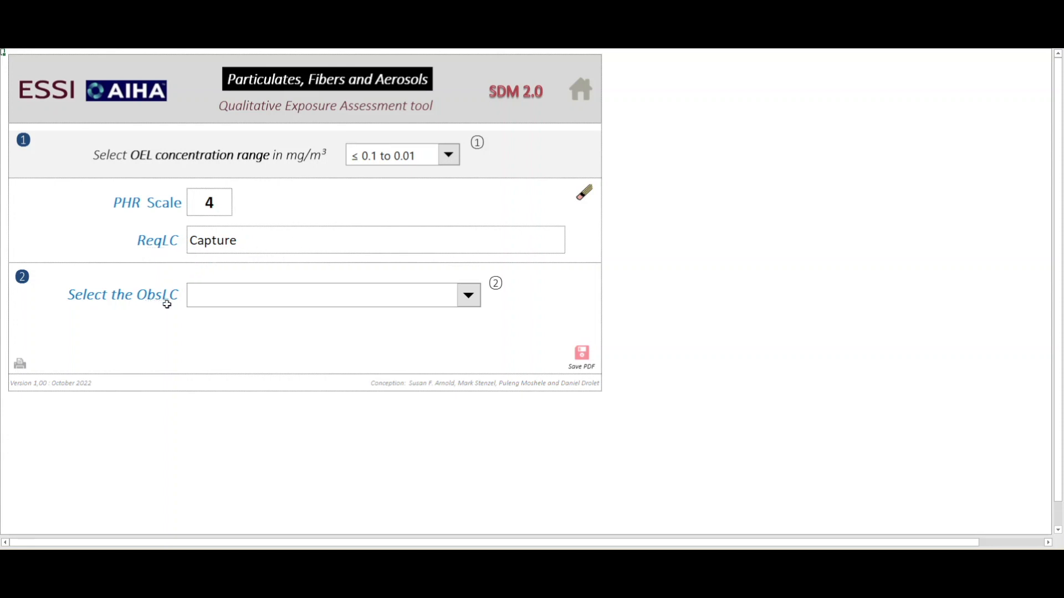
{"action": "left_click", "coordinate": [469, 296]}
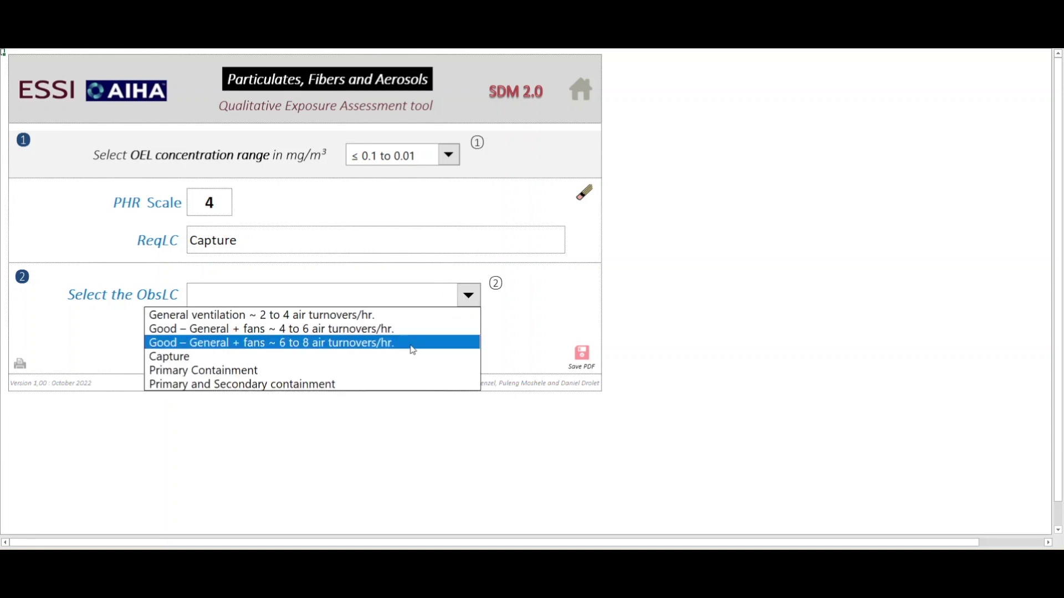
{"action": "left_click", "coordinate": [391, 356]}
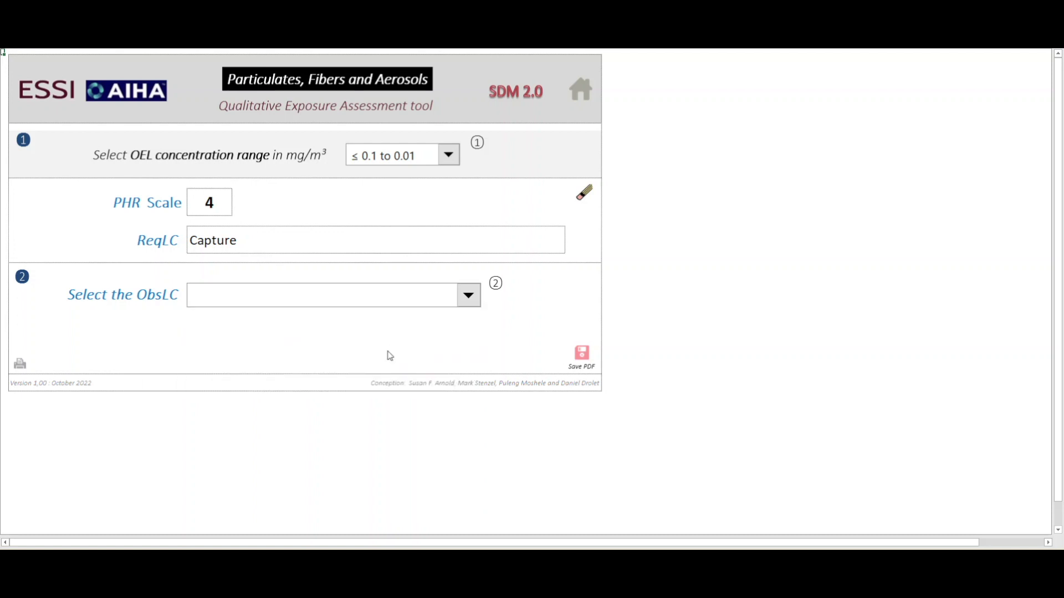